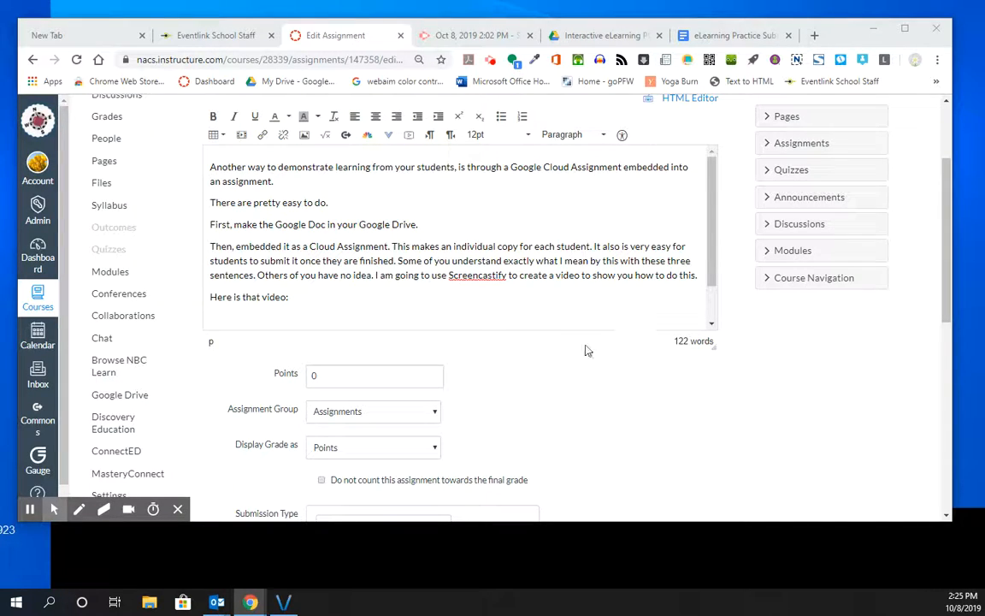
Review the instructions and answer boxes in the eLearning Practice Submission Google Doc
scroll(481, 245, up, 1)
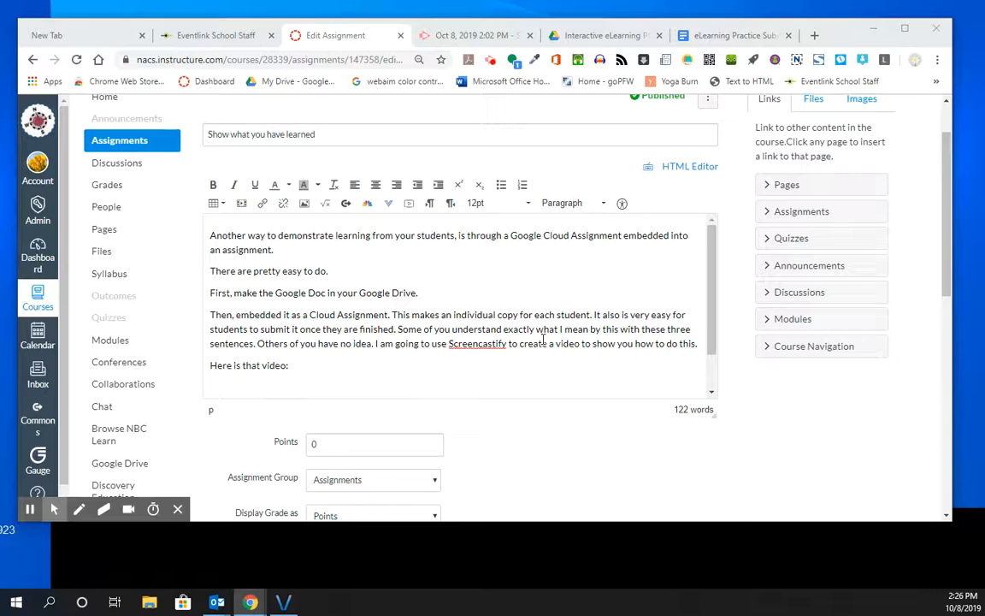
click(709, 37)
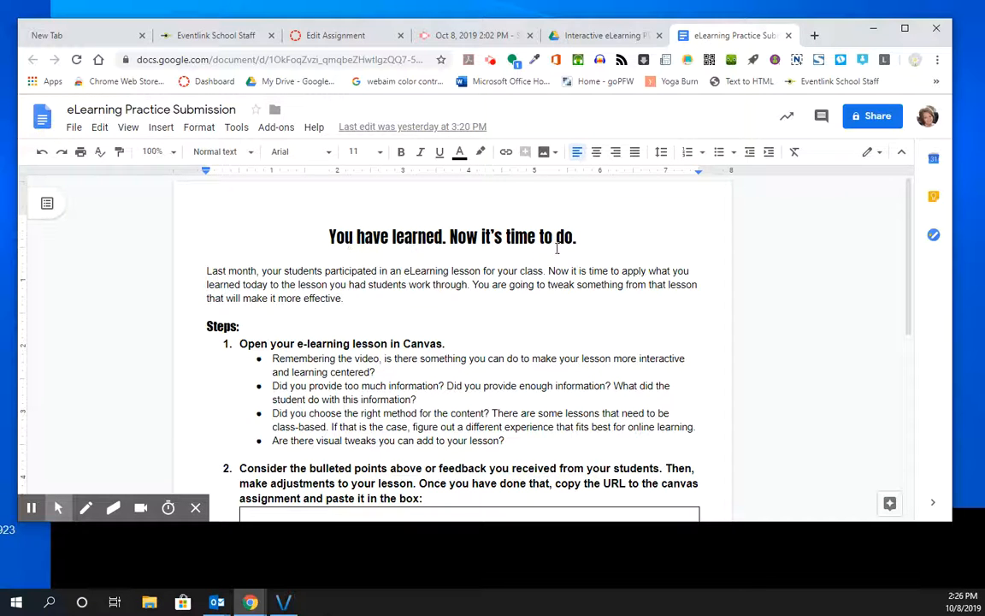
scroll(459, 340, down, 1)
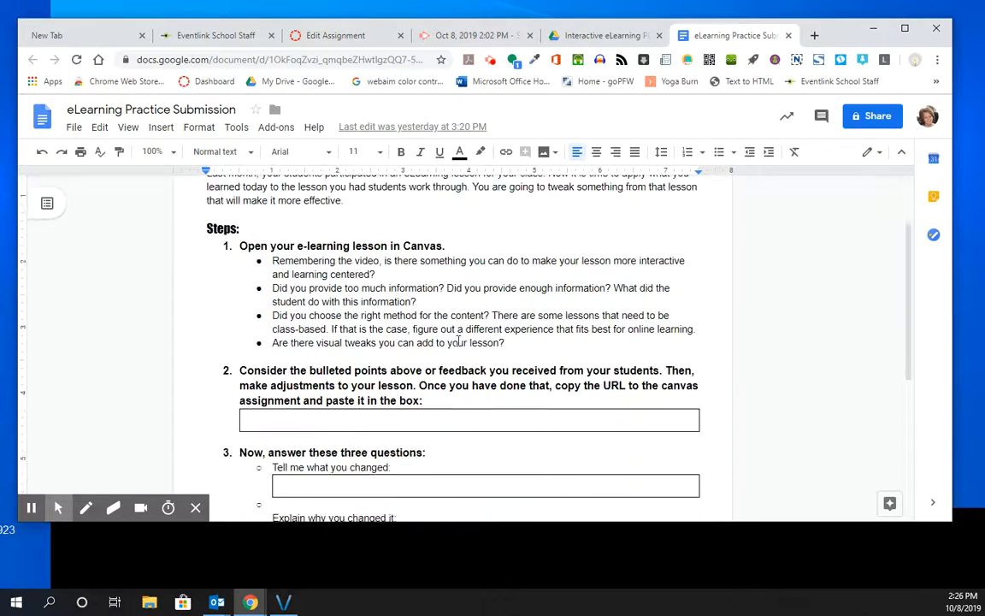
scroll(458, 341, down, 1)
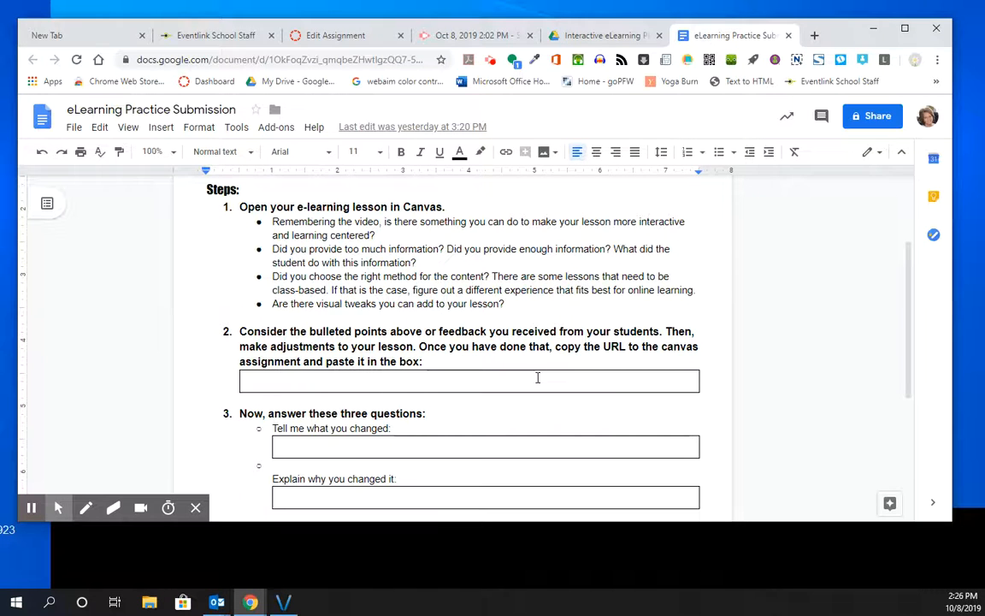
scroll(537, 378, down, 1)
scroll(461, 391, down, 1)
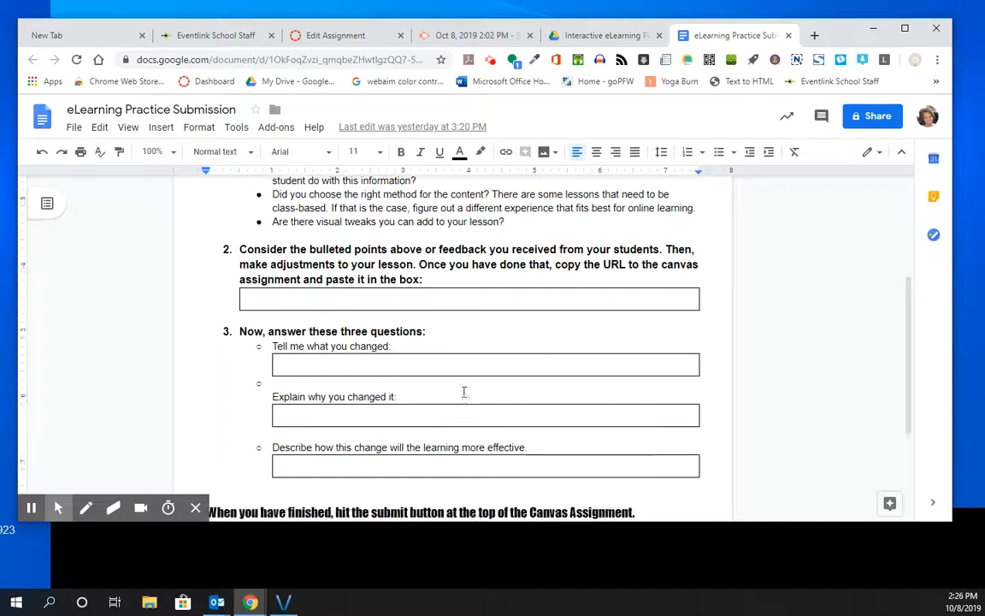
scroll(464, 392, up, 2)
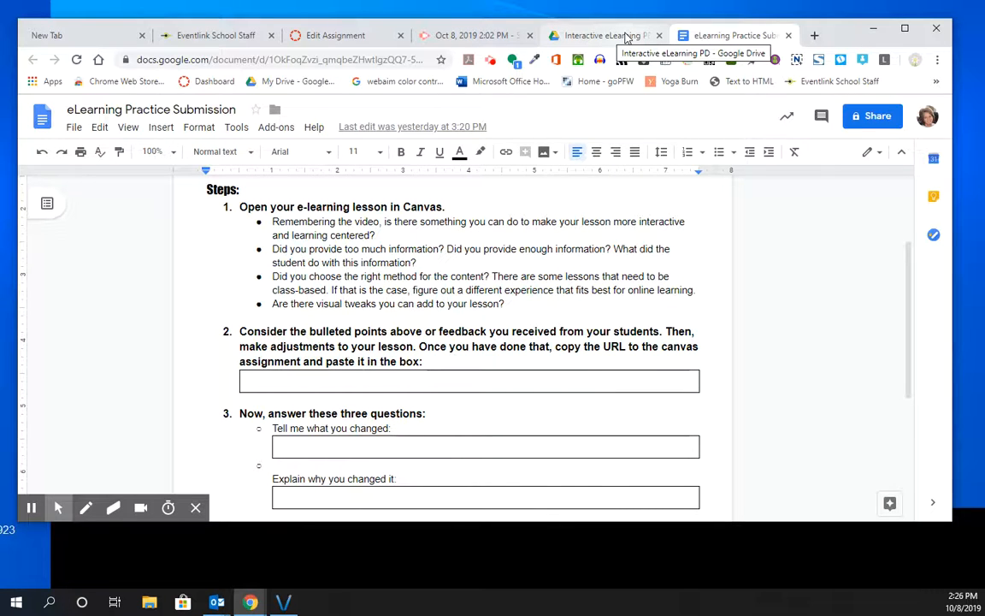
Return to the Canvas assignment, keep it in the Assignments group and set its grade display to Complete/Incomplete
click(364, 39)
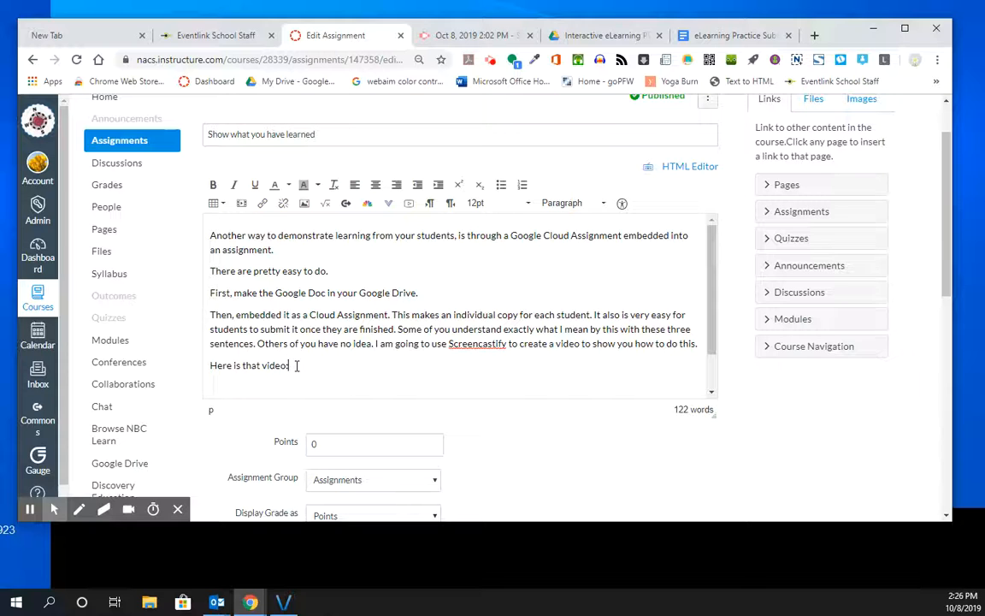
scroll(476, 327, down, 1)
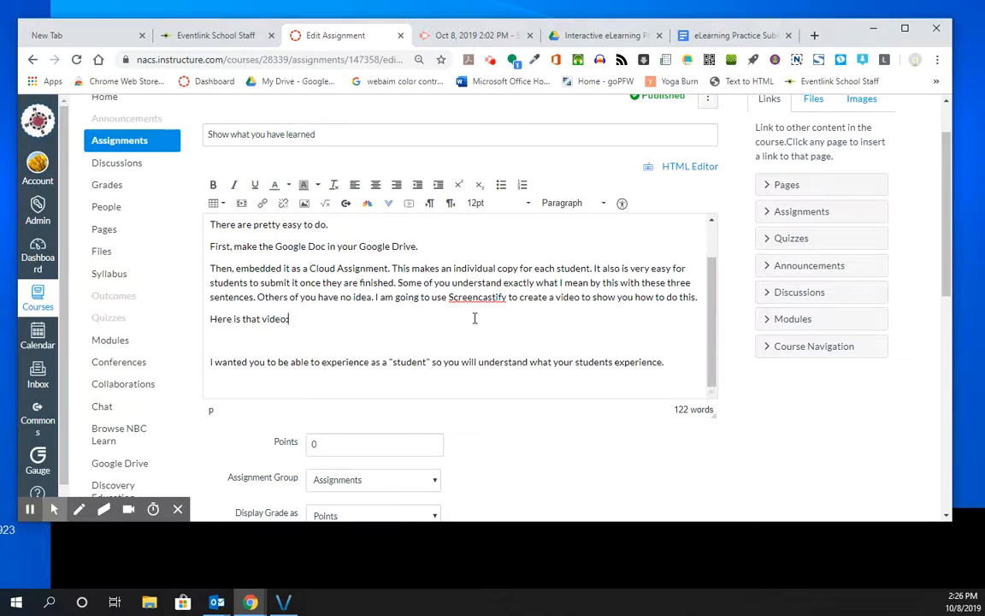
scroll(524, 462, down, 2)
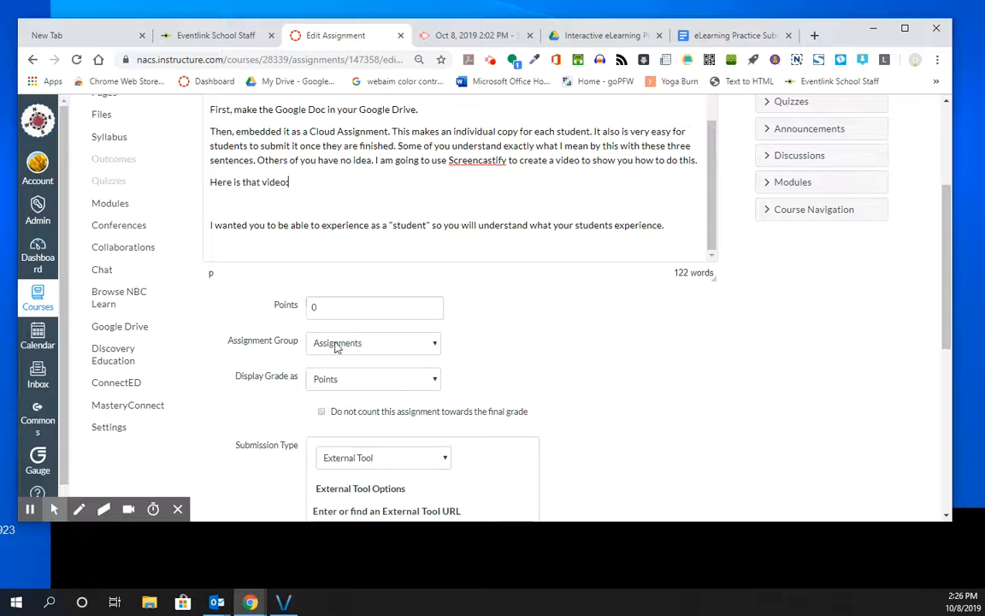
click(387, 343)
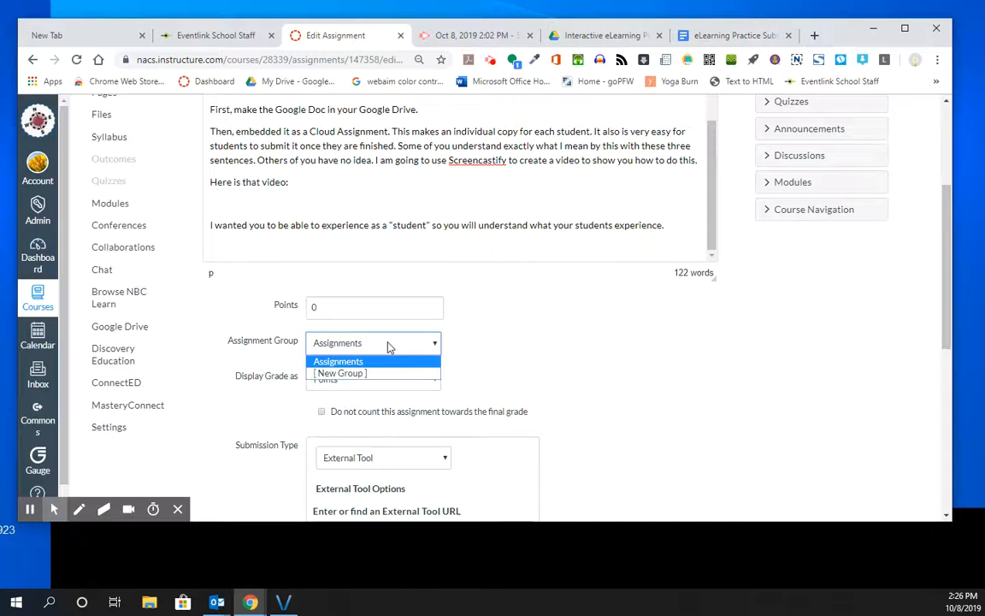
click(387, 345)
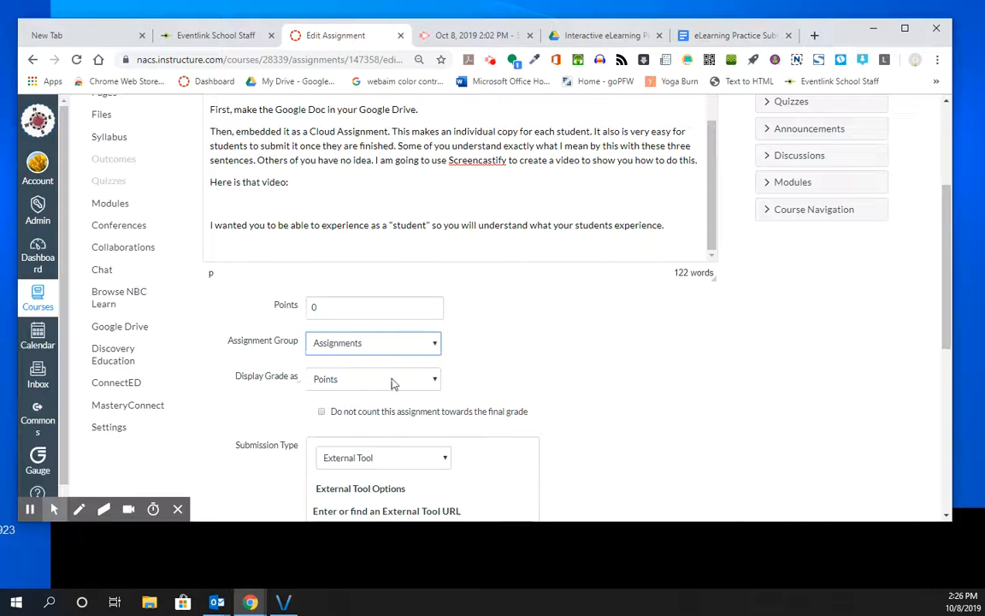
scroll(425, 308, down, 1)
click(433, 311)
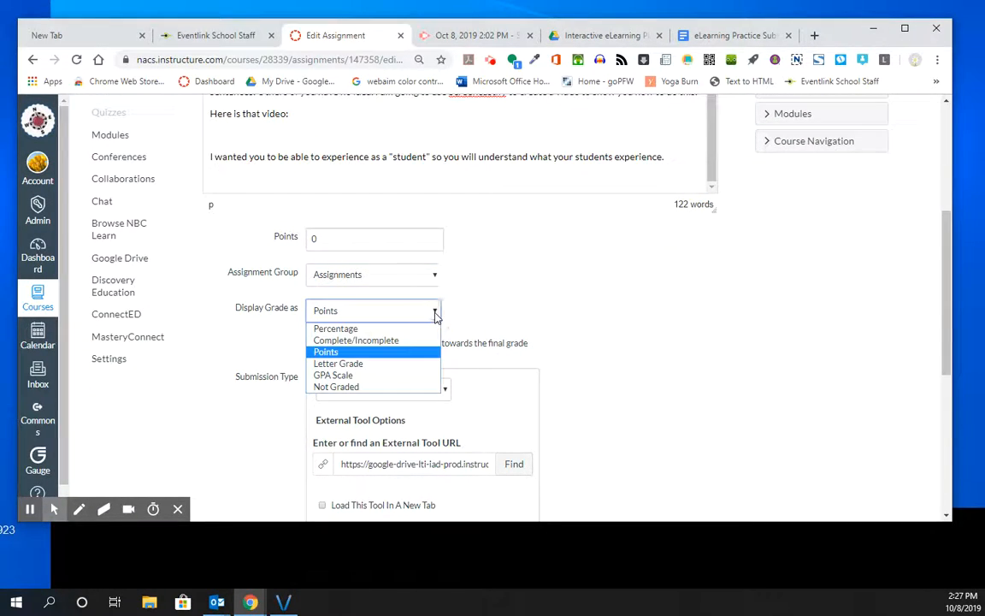
click(379, 341)
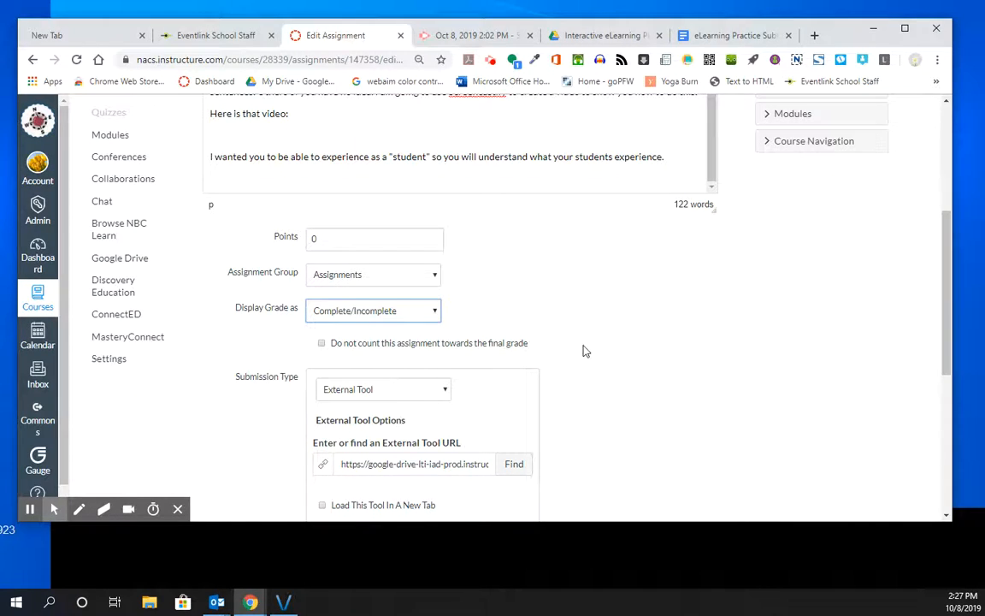
Try the No Submission and Online submission types for the assignment
scroll(468, 238, down, 3)
click(443, 185)
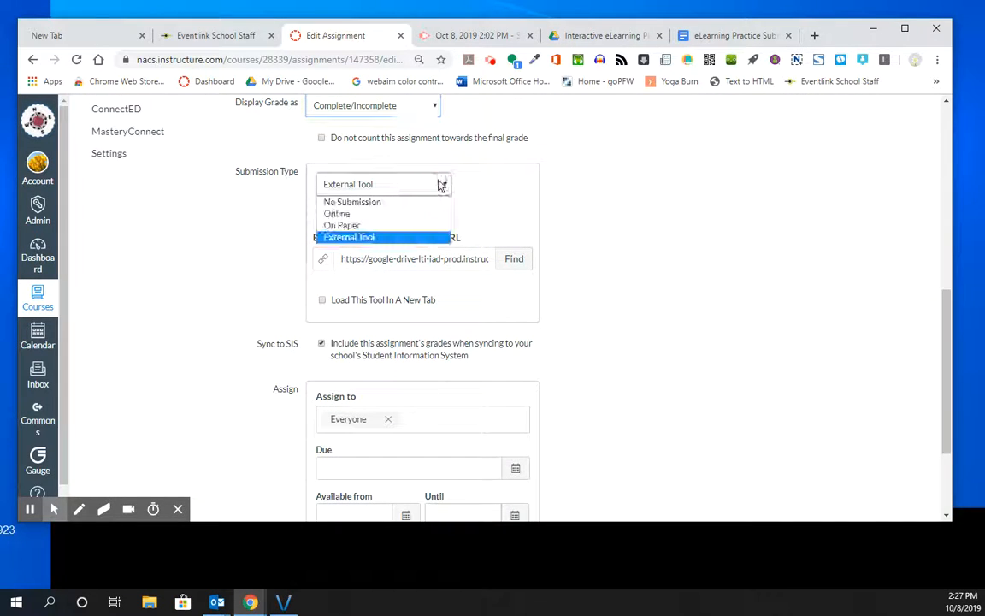
click(386, 205)
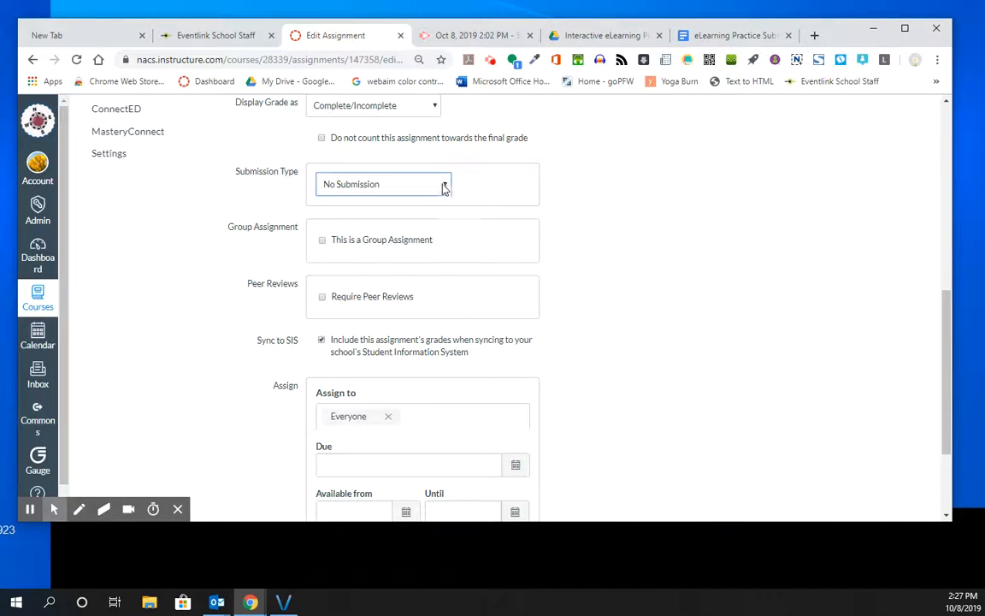
click(409, 181)
click(415, 213)
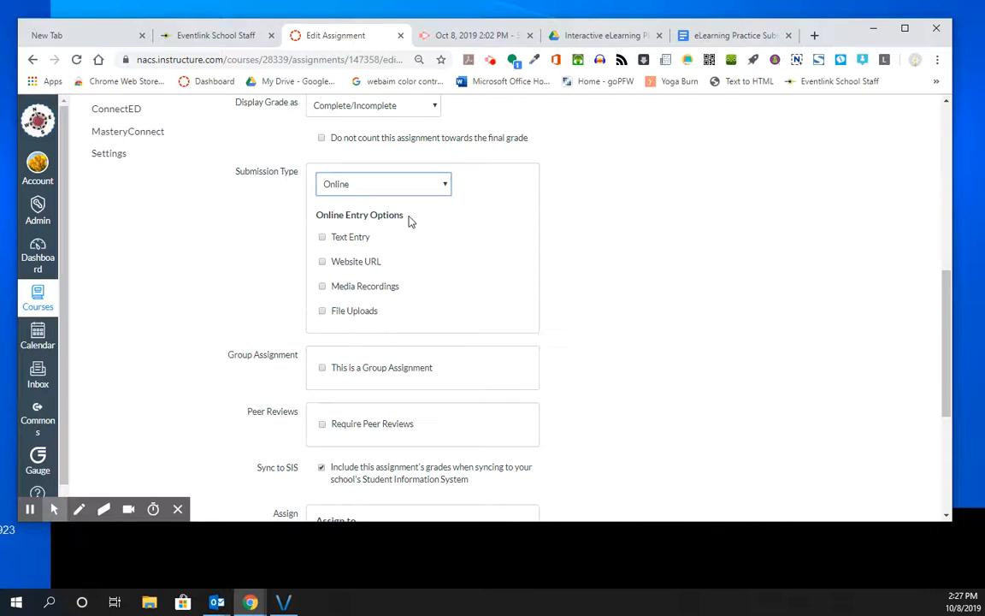
Set the submission type to External Tool and find the Google Docs Cloud Assignment tool to browse the Drive files
click(391, 187)
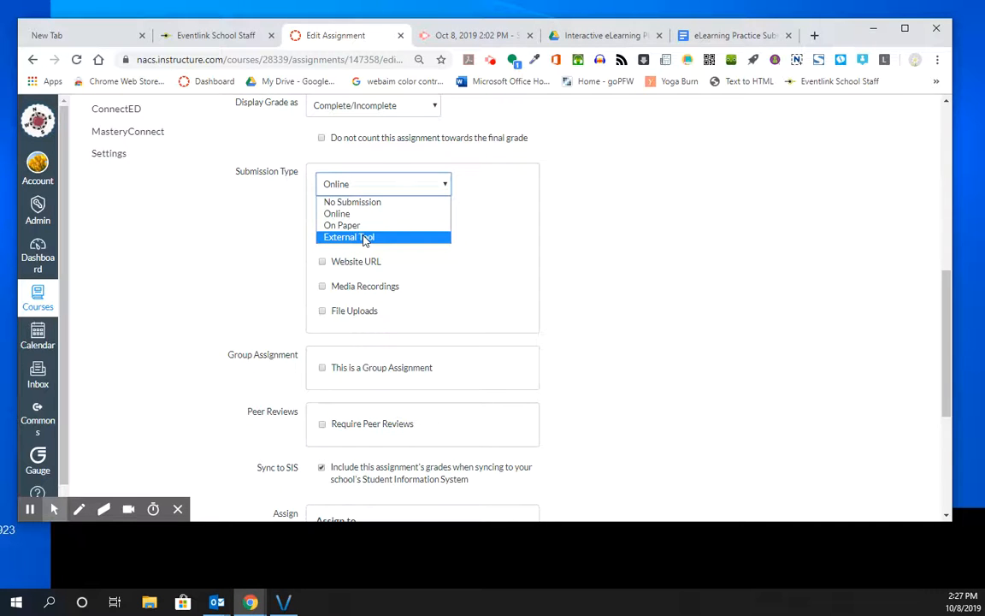
click(366, 237)
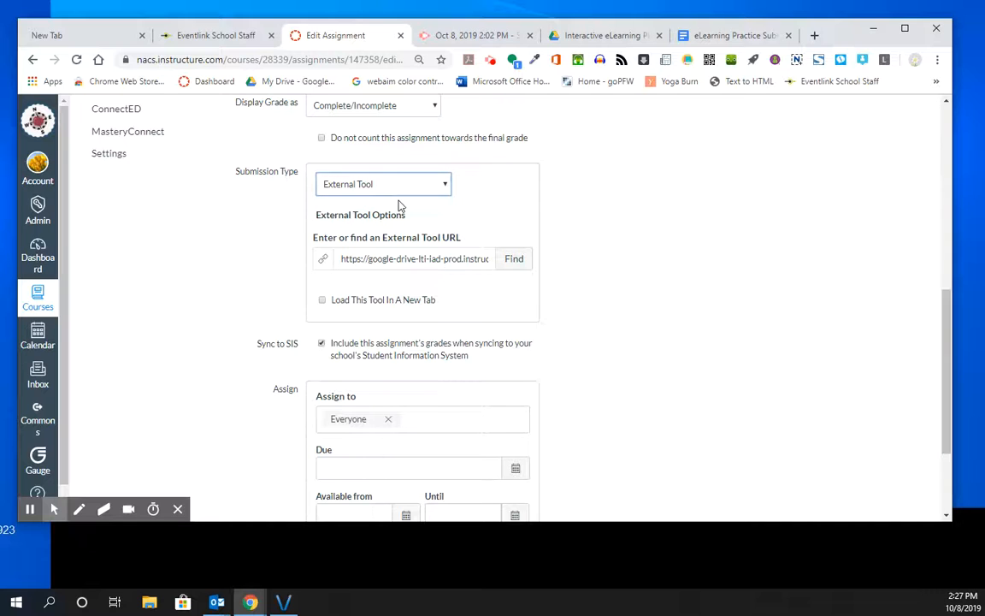
click(514, 264)
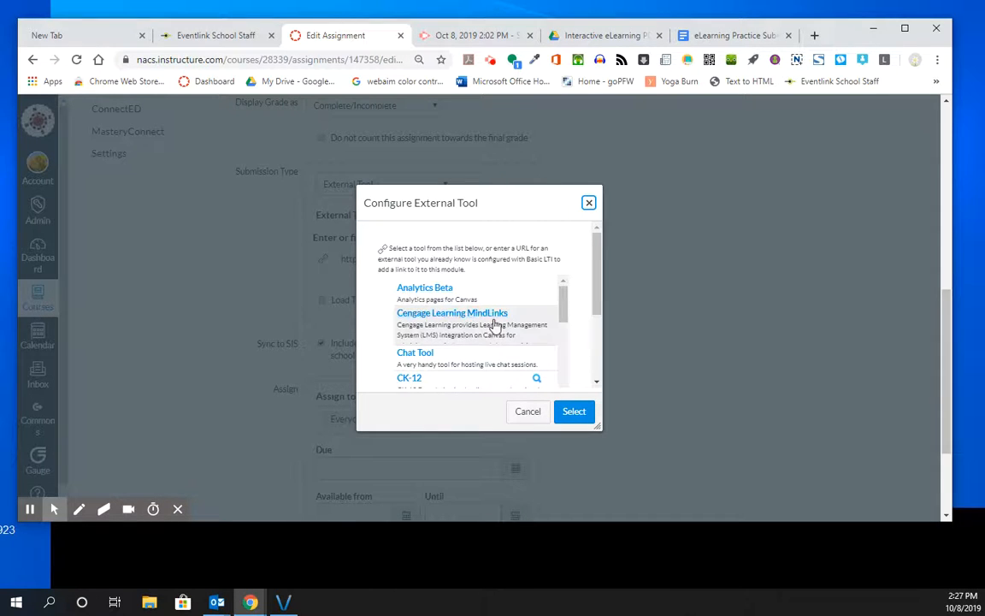
scroll(494, 324, down, 3)
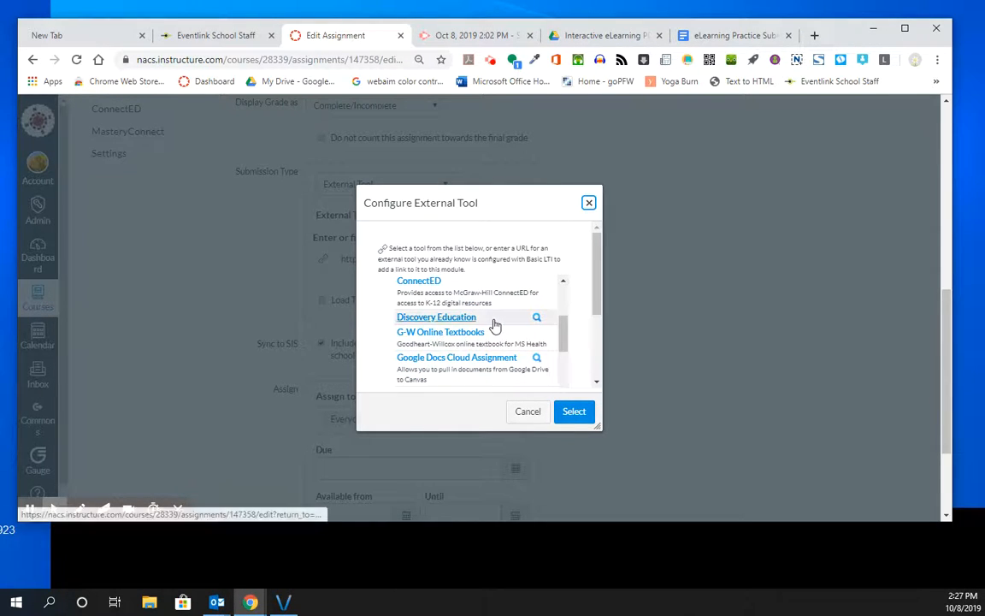
click(437, 361)
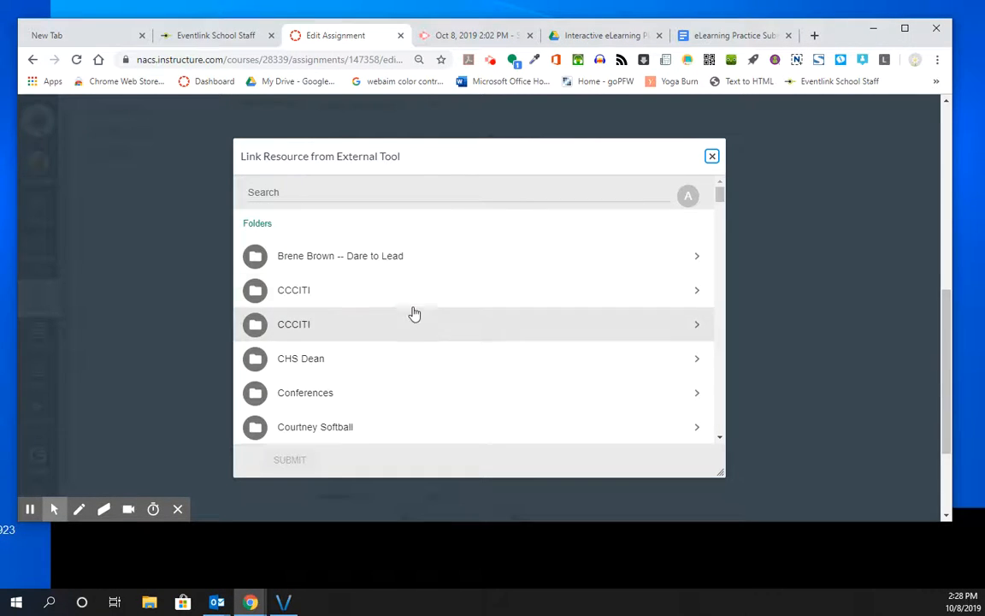
Open the Interactive eLearning PD folder inside the PD ideas folder of the first CCCITI folder
click(310, 295)
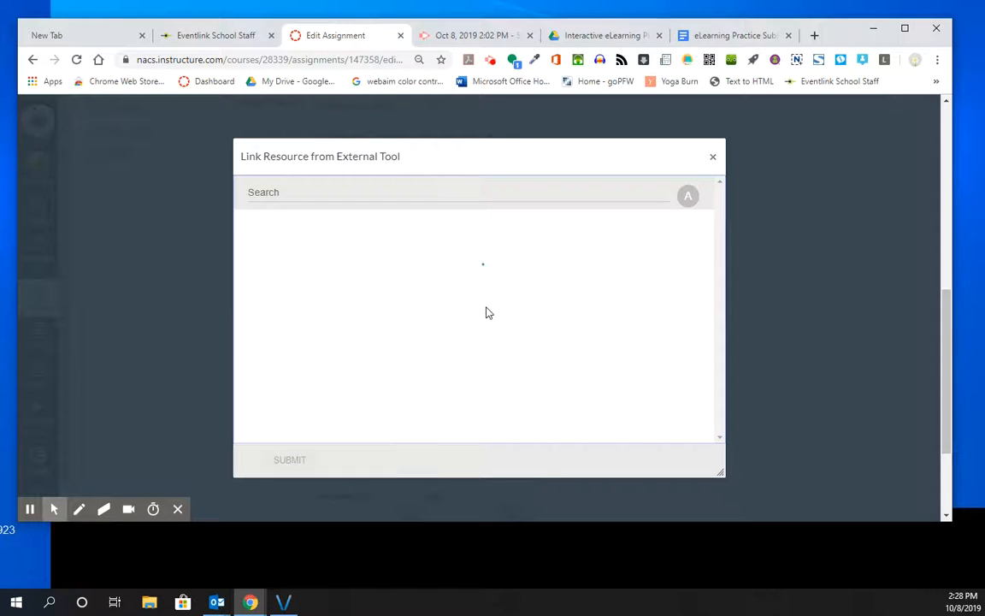
scroll(432, 321, down, 5)
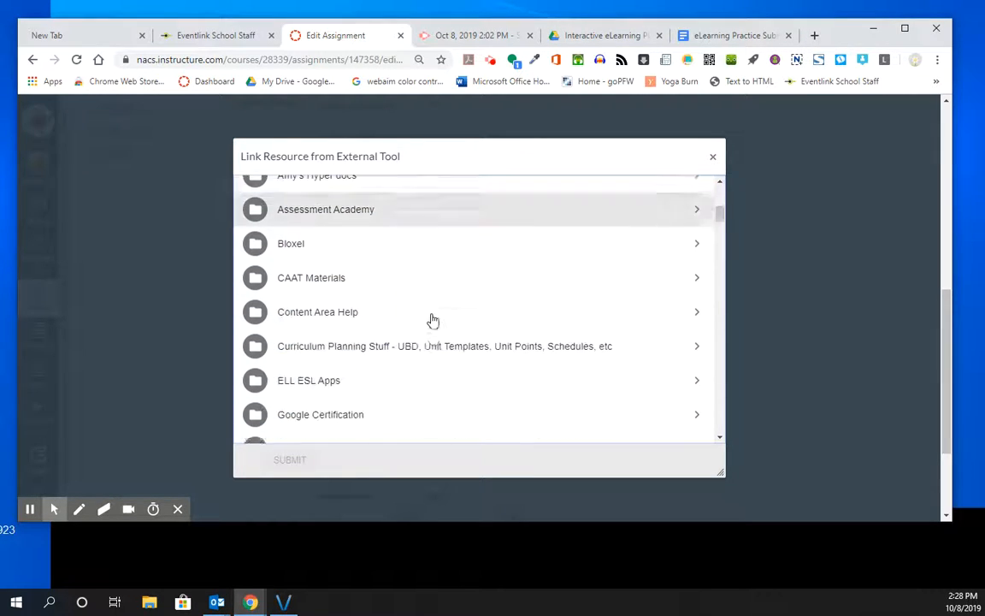
scroll(433, 320, down, 4)
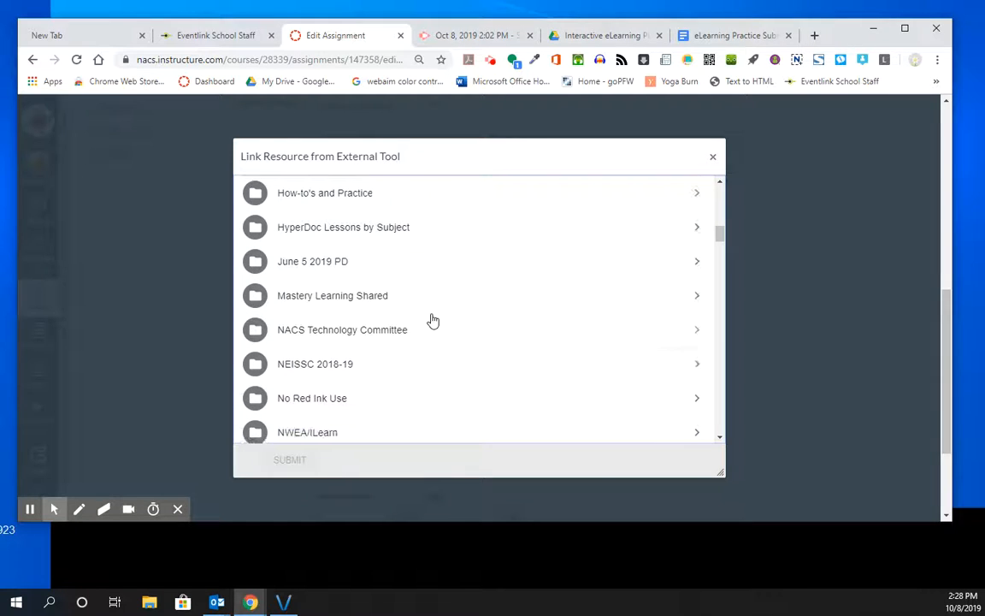
scroll(433, 321, down, 4)
click(396, 253)
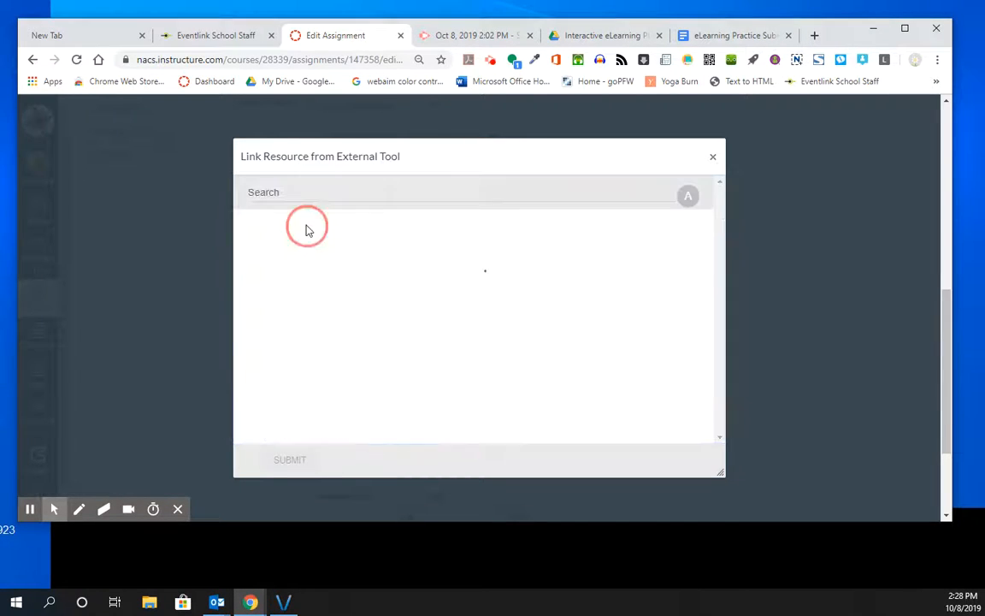
scroll(474, 317, down, 3)
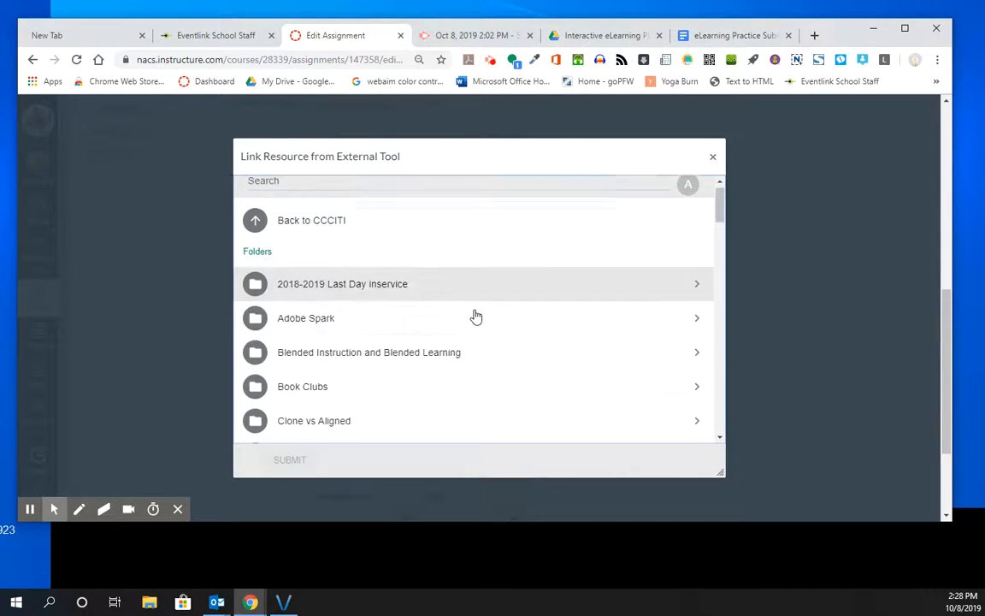
scroll(475, 318, down, 5)
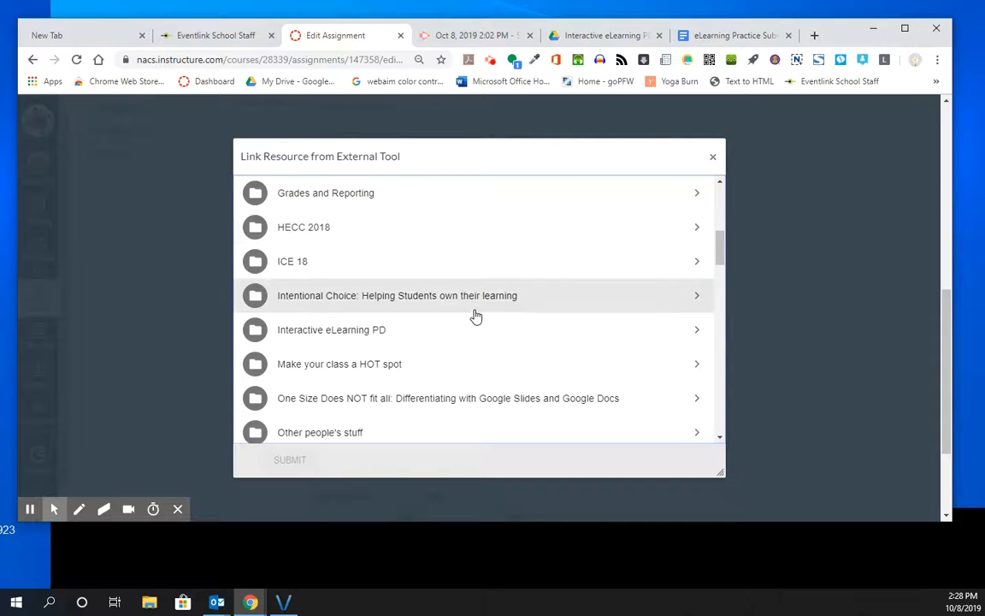
click(377, 332)
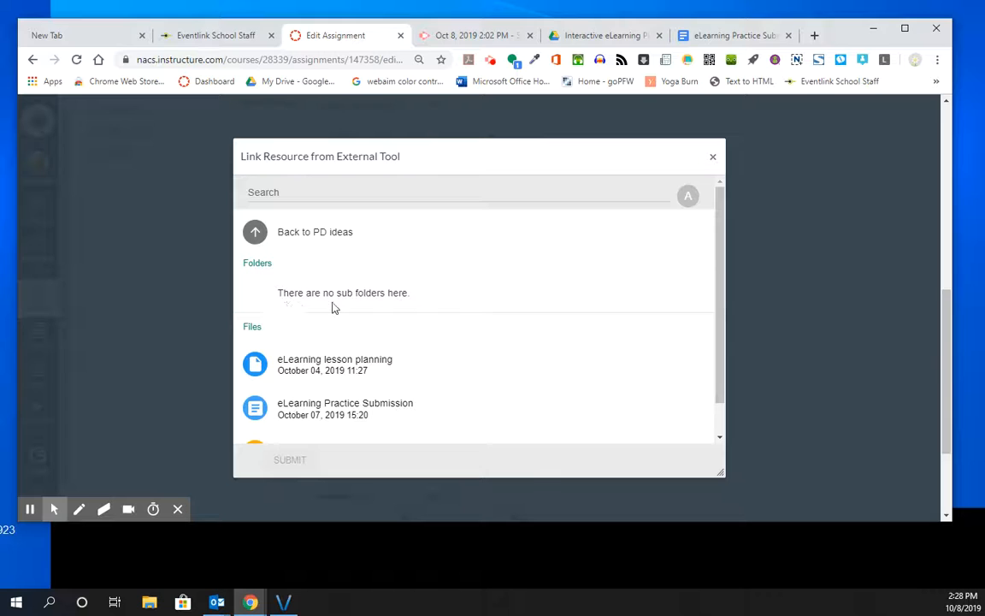
Link the eLearning Practice Submission document to the assignment as its Google Docs Cloud Assignment
scroll(589, 312, down, 1)
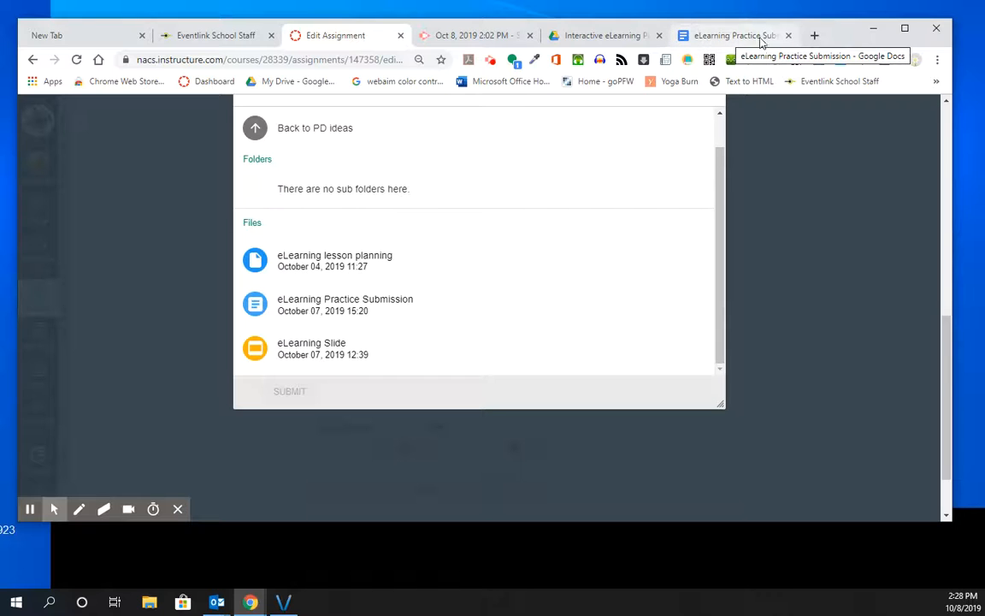
click(323, 308)
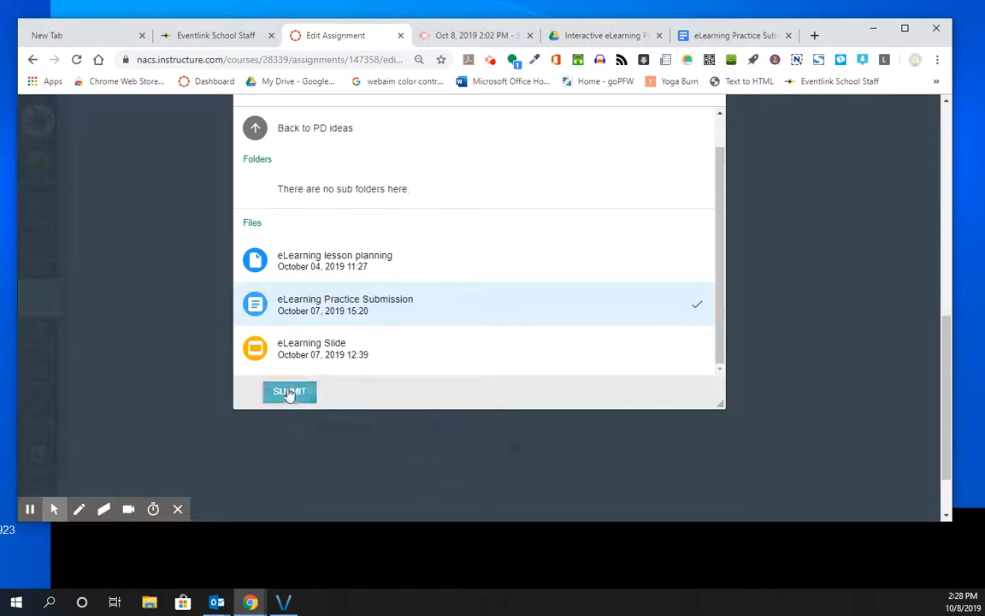
click(288, 392)
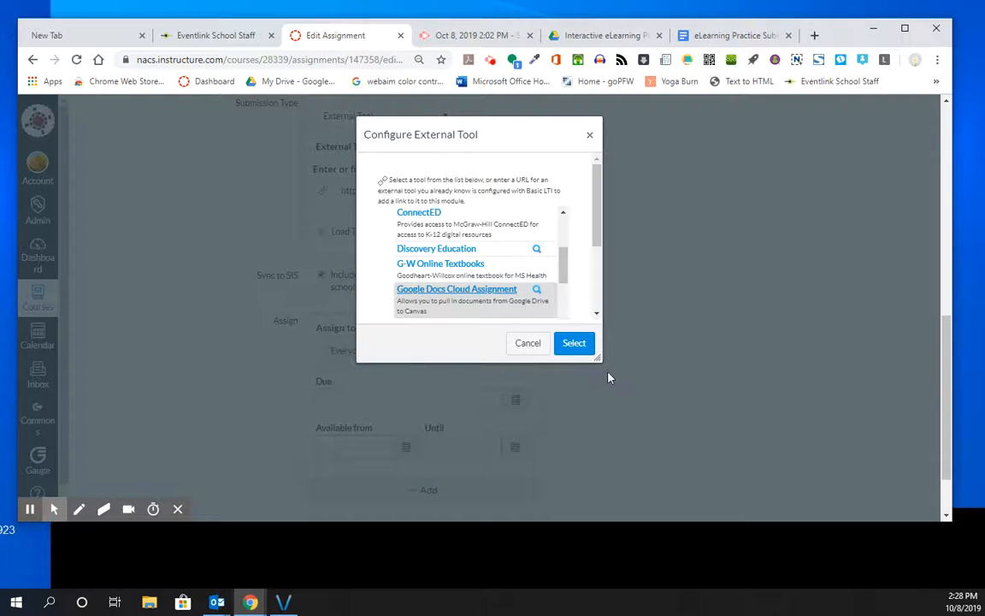
click(575, 342)
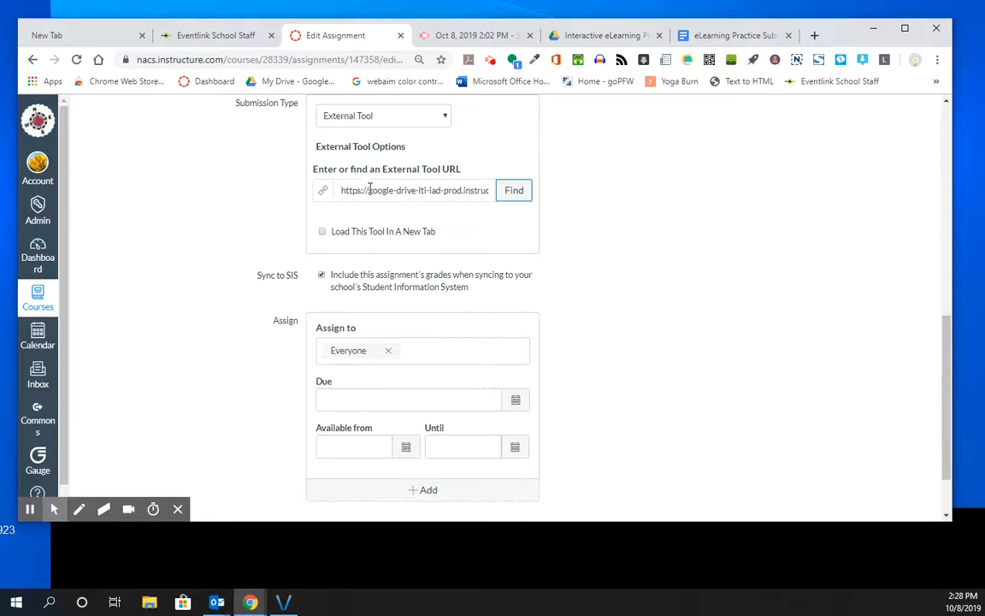
Set the assignment's due date to October 18, 2019 for everyone
scroll(449, 189, down, 2)
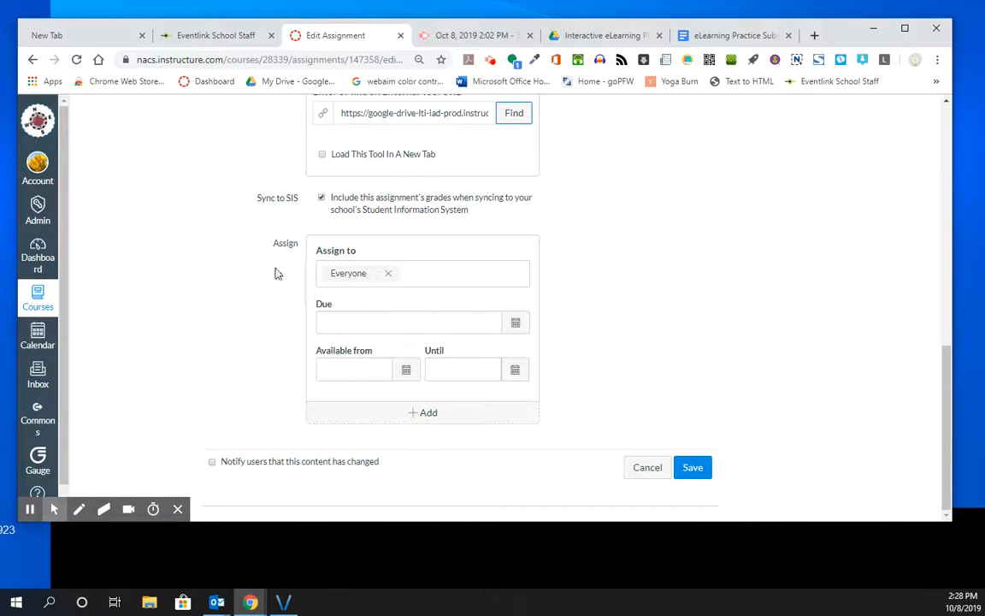
click(516, 322)
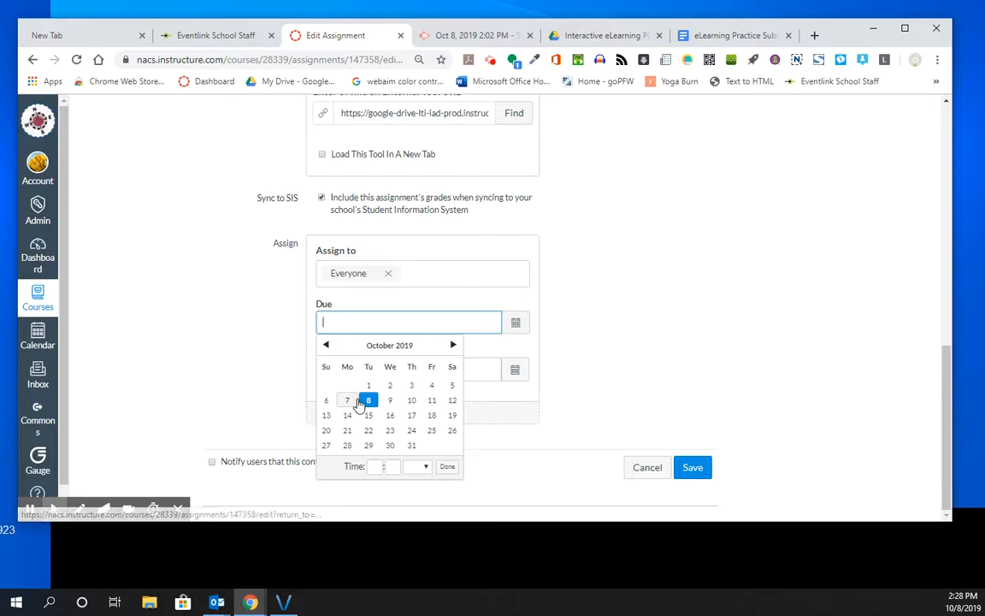
click(431, 415)
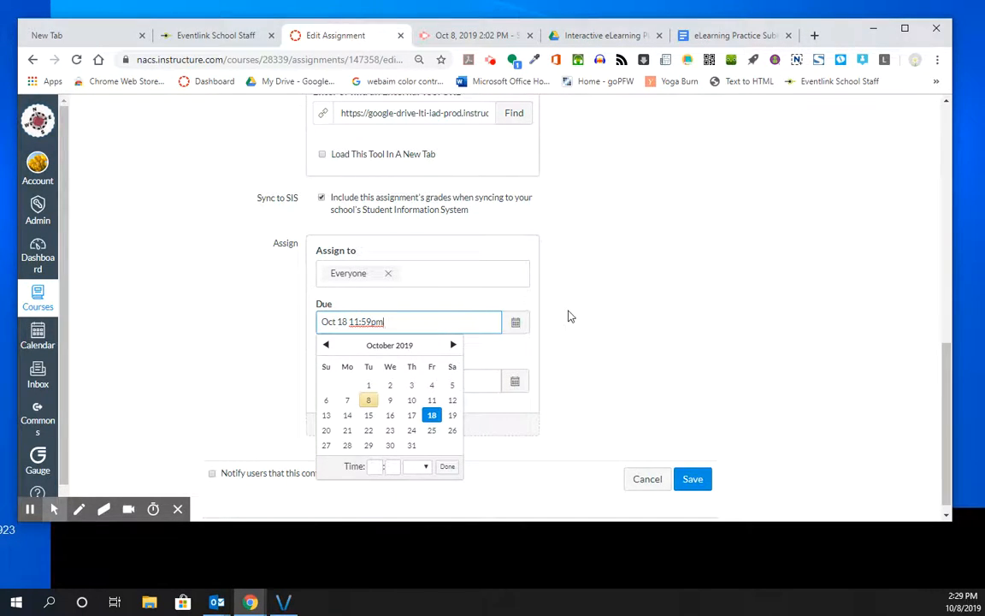
Change the assignment's due date to October 19, 2019 at 8:30 am
click(453, 415)
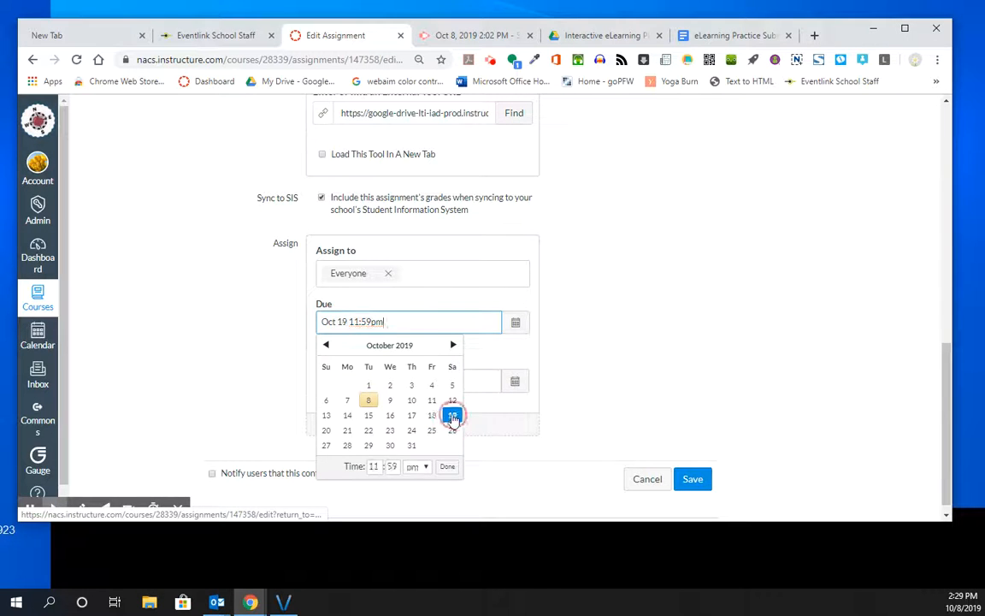
click(517, 322)
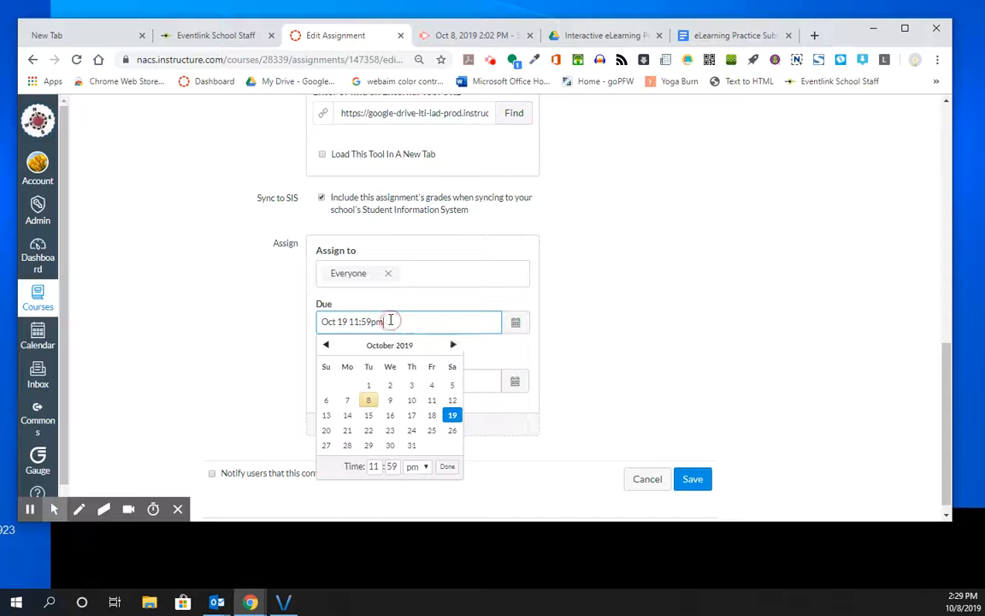
click(375, 467)
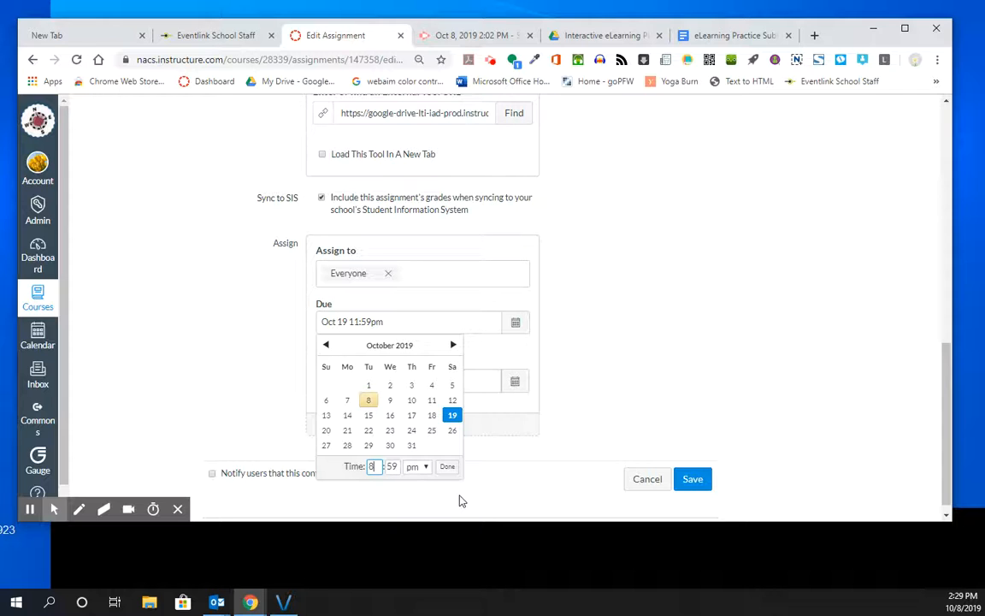
text(8)
key(Tab)
text(30)
key(Tab)
click(420, 469)
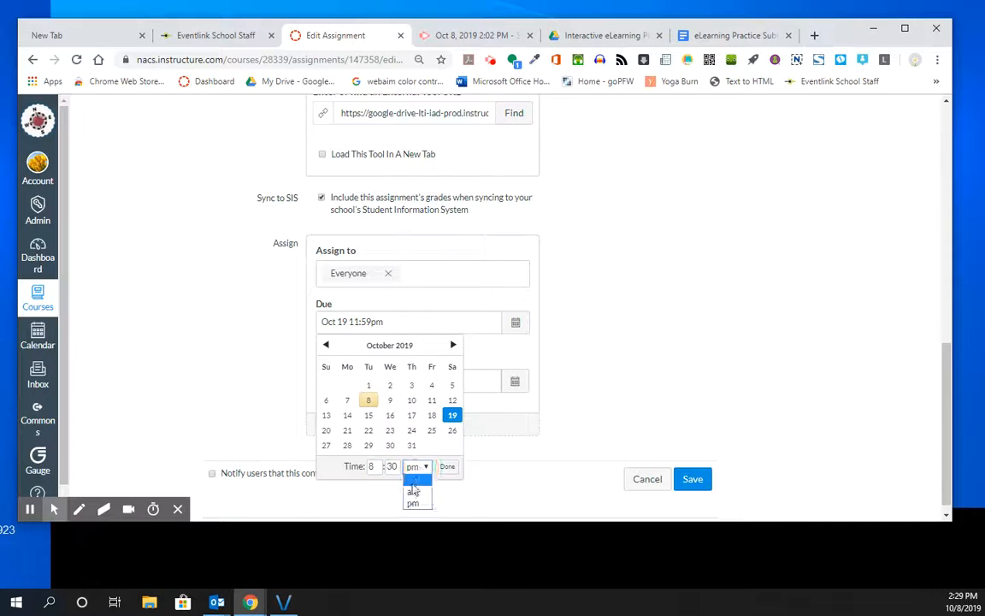
click(412, 495)
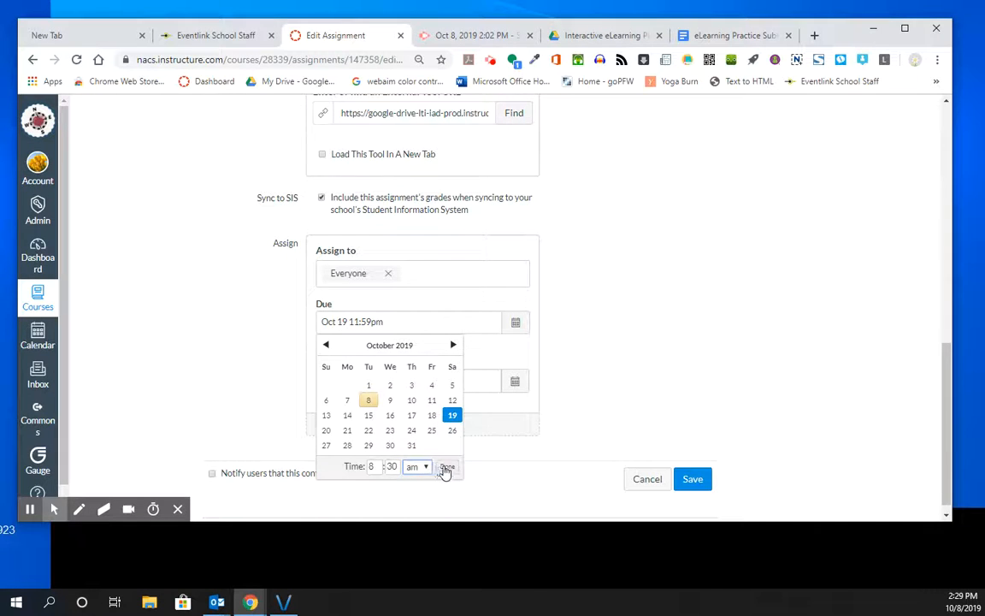
click(446, 467)
Make the assignment available from October 18, 2019 at 9 am with no end date, and save the assignment
click(406, 381)
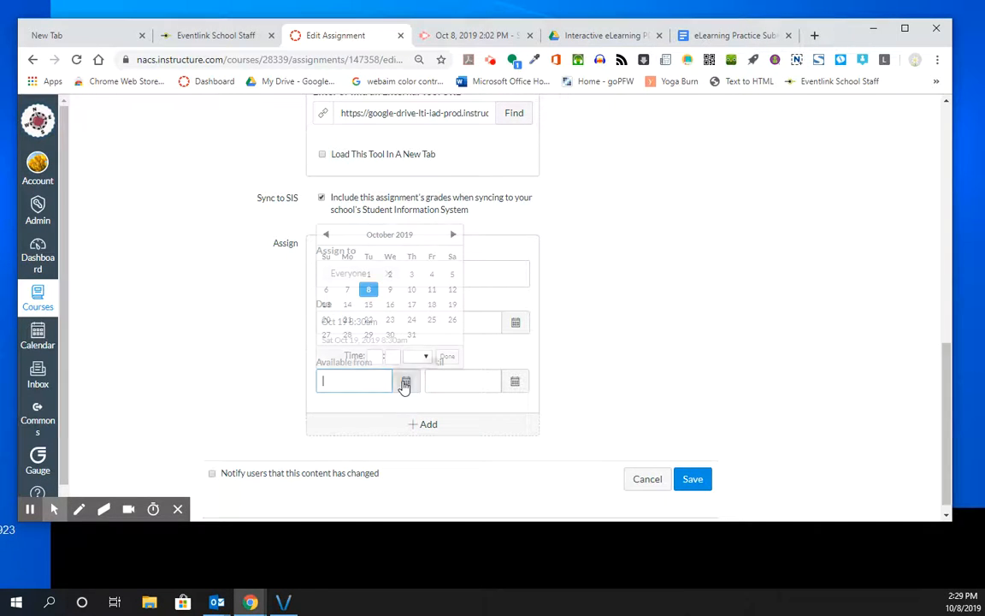
click(430, 305)
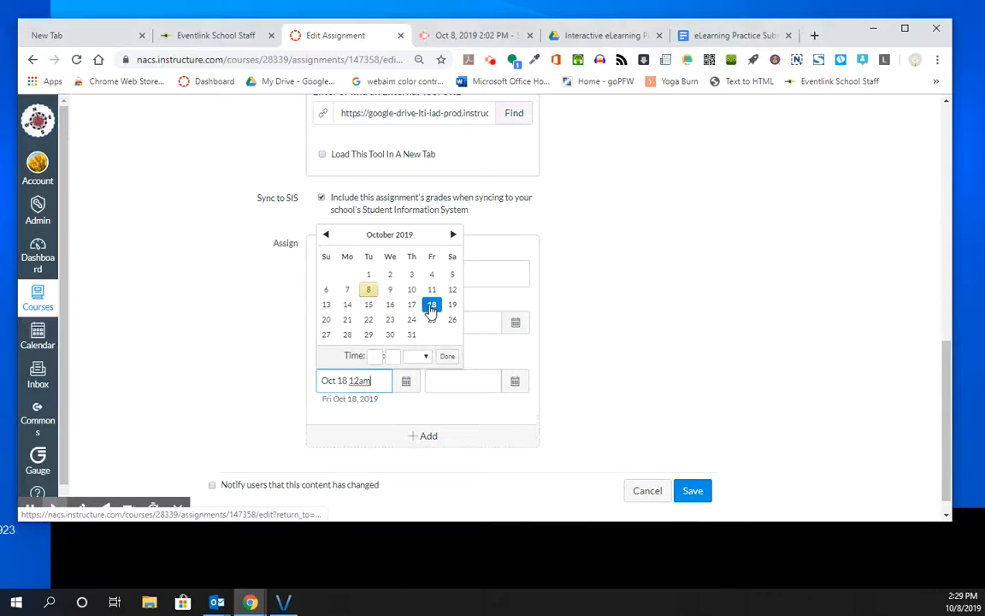
click(357, 380)
key(BackSpace)
key(BackSpace)
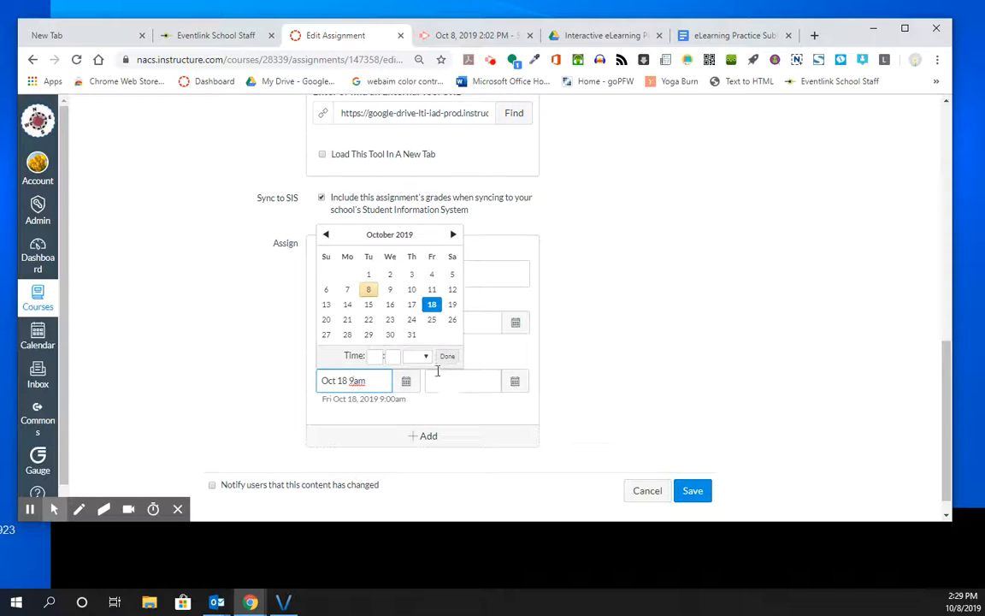
click(515, 381)
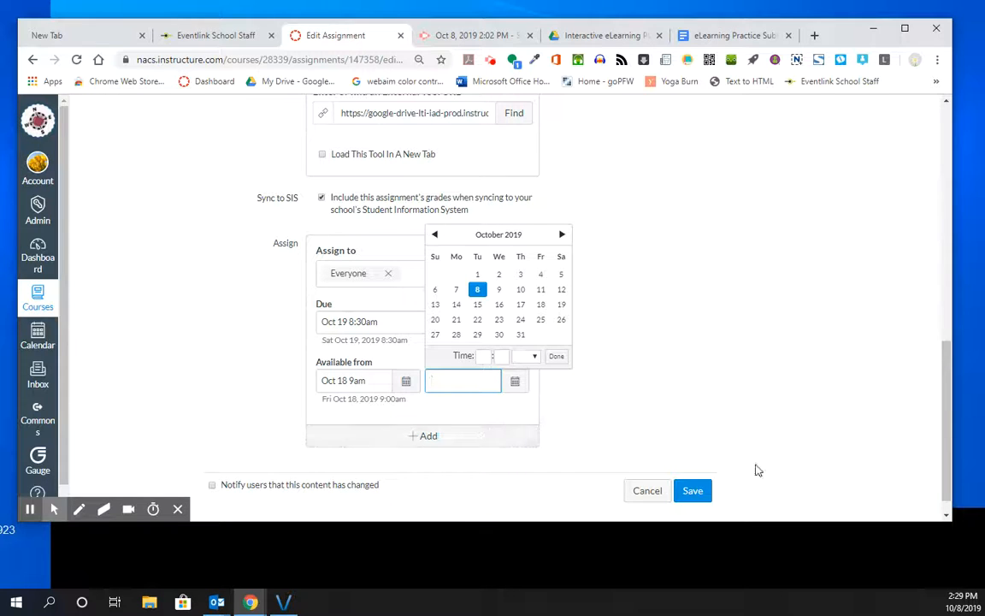
click(694, 495)
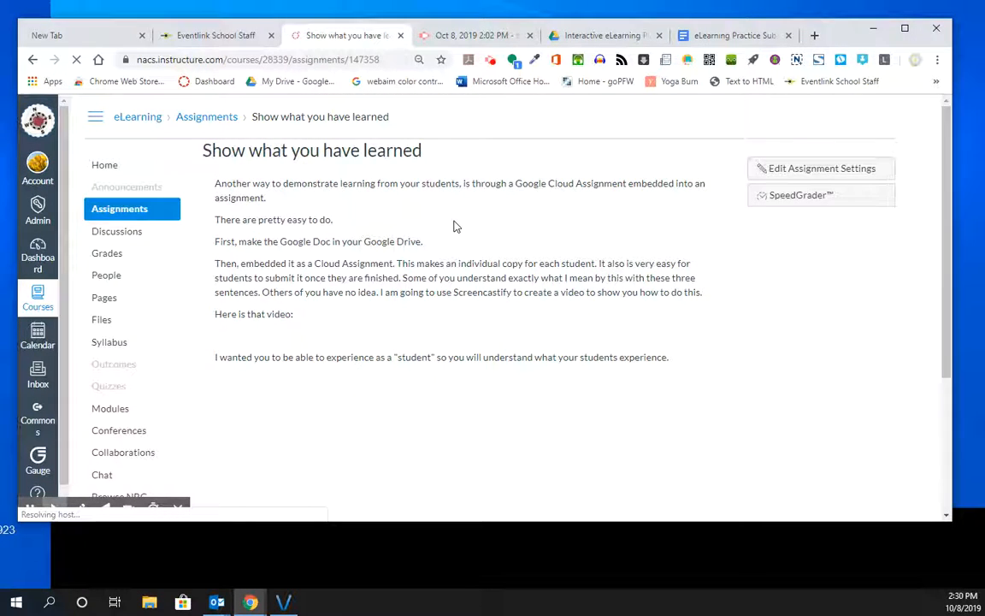
Review the saved assignment page and read through the steps and answer boxes in the embedded eLearning Practice Submission document
scroll(455, 225, down, 2)
scroll(455, 225, down, 3)
scroll(455, 224, up, 5)
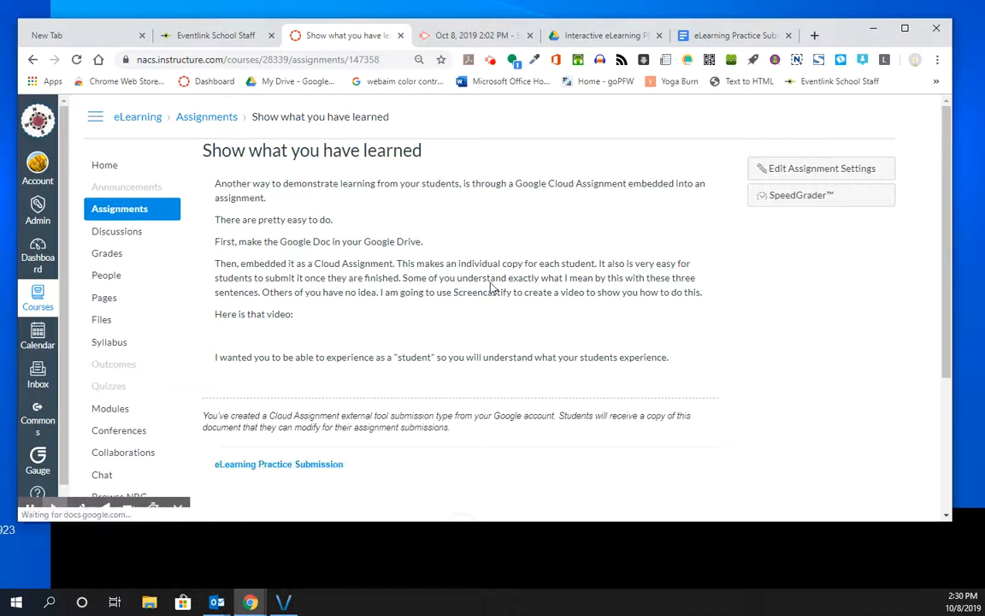
scroll(433, 349, down, 5)
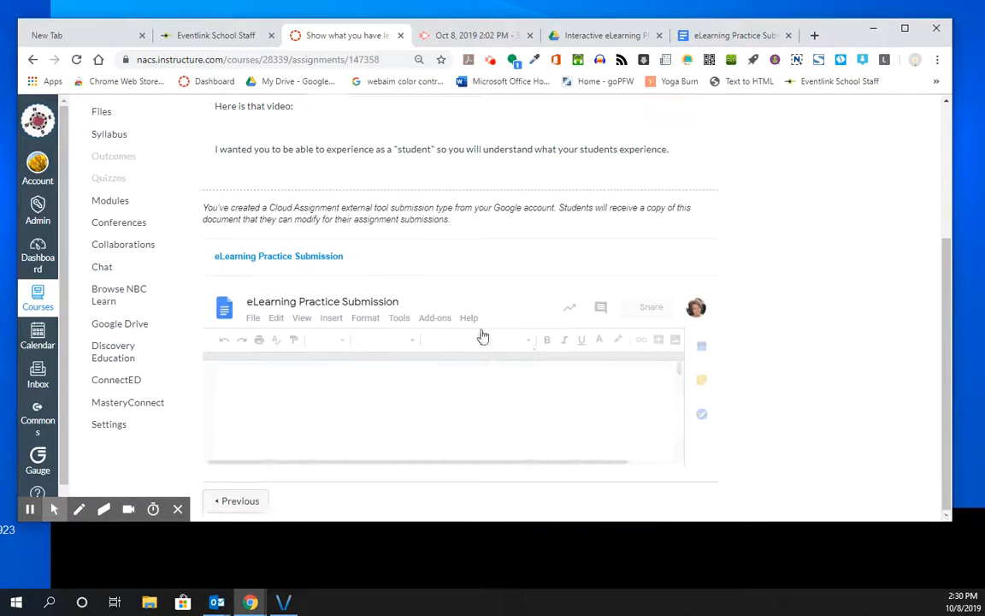
scroll(488, 385, down, 2)
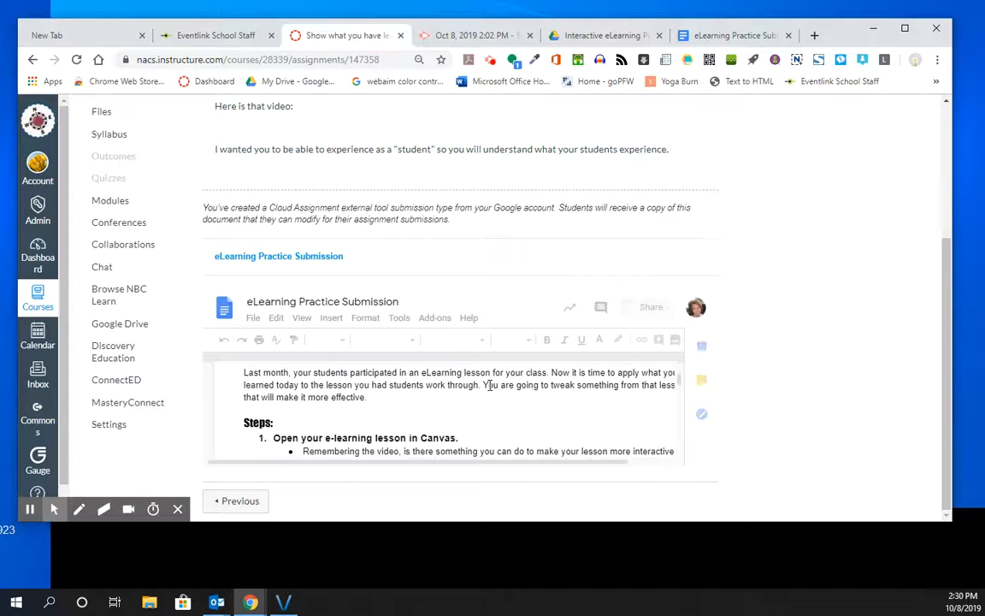
scroll(406, 383, down, 10)
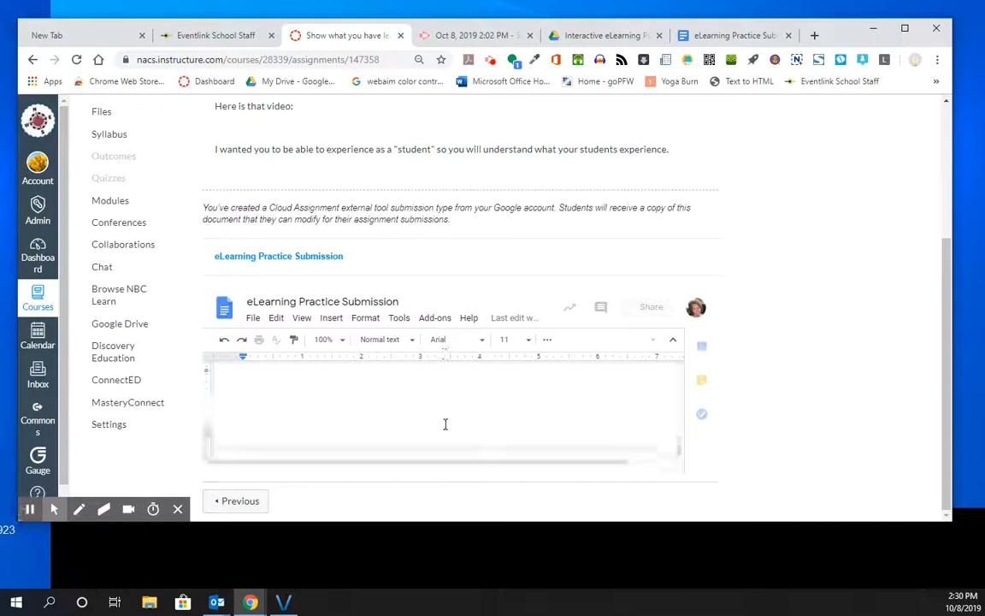
scroll(448, 422, up, 5)
scroll(451, 419, up, 4)
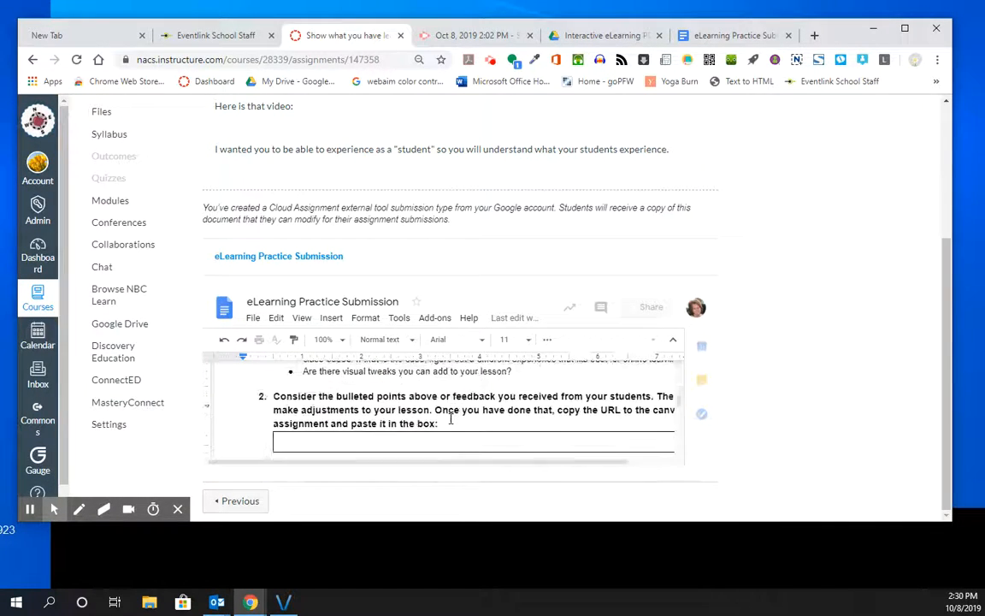
scroll(366, 439, down, 3)
click(366, 429)
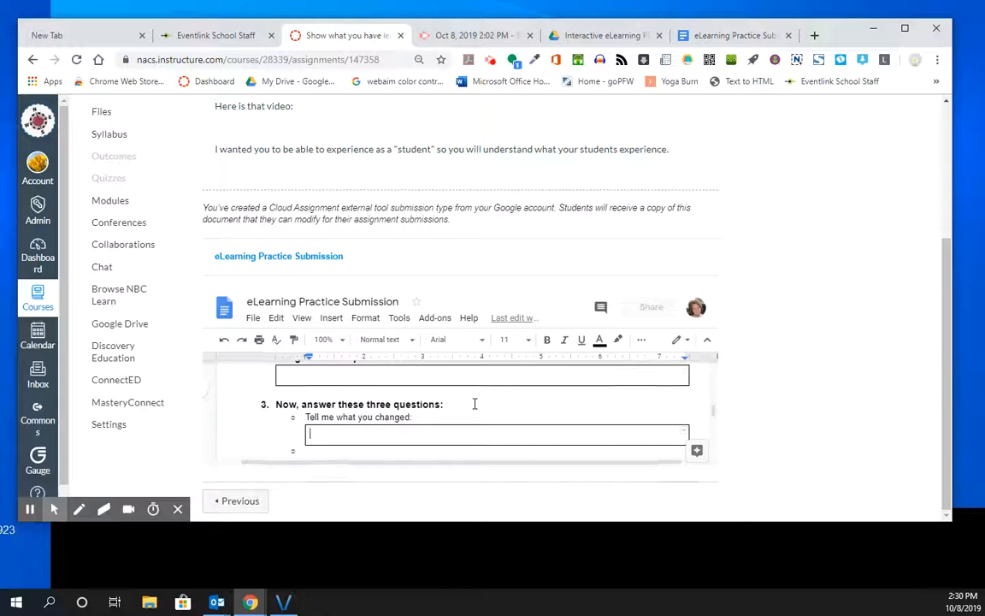
scroll(475, 404, up, 2)
scroll(474, 403, up, 2)
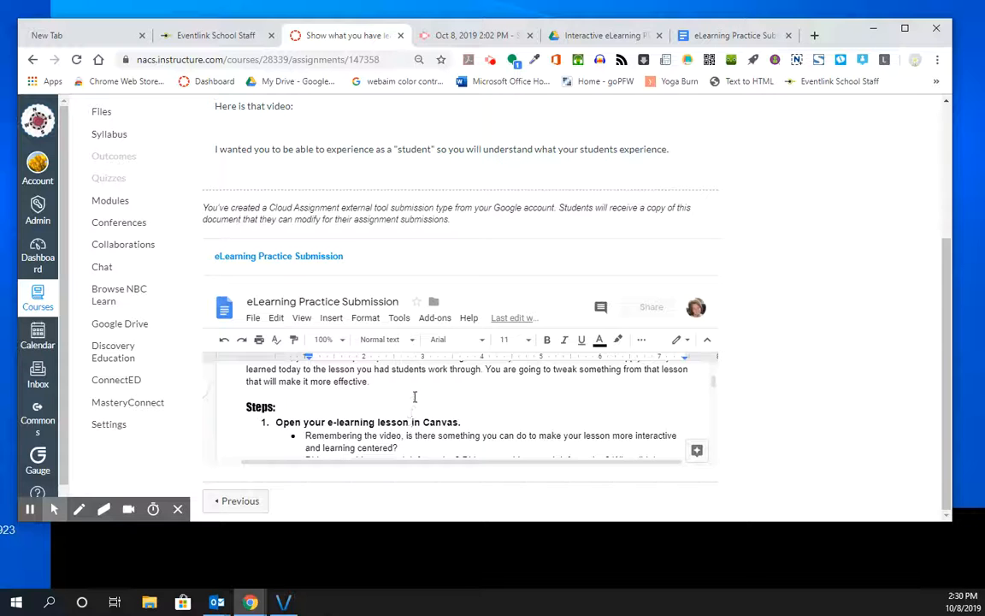
scroll(415, 392, down, 10)
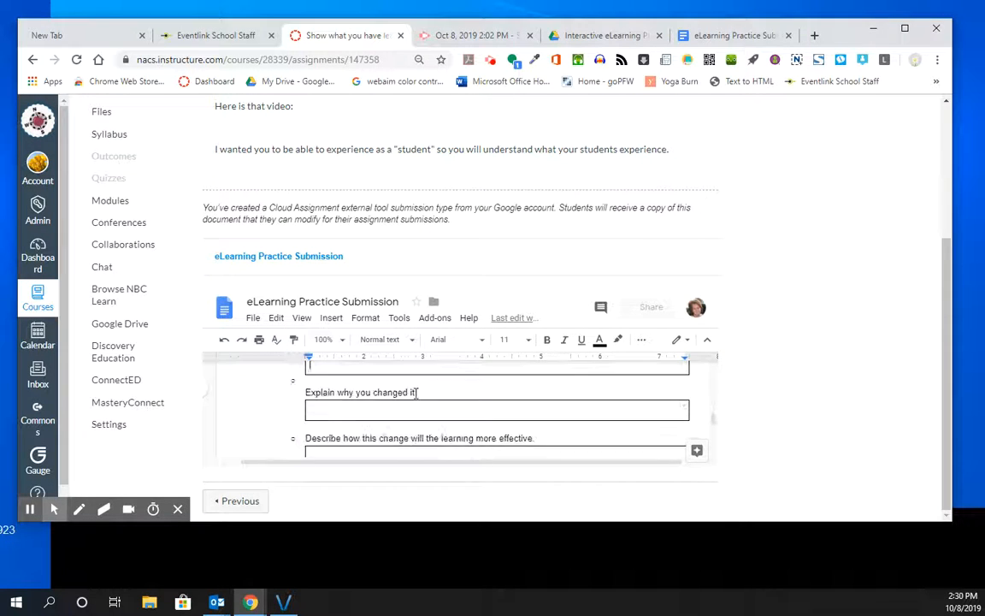
scroll(601, 357, up, 5)
scroll(727, 257, up, 3)
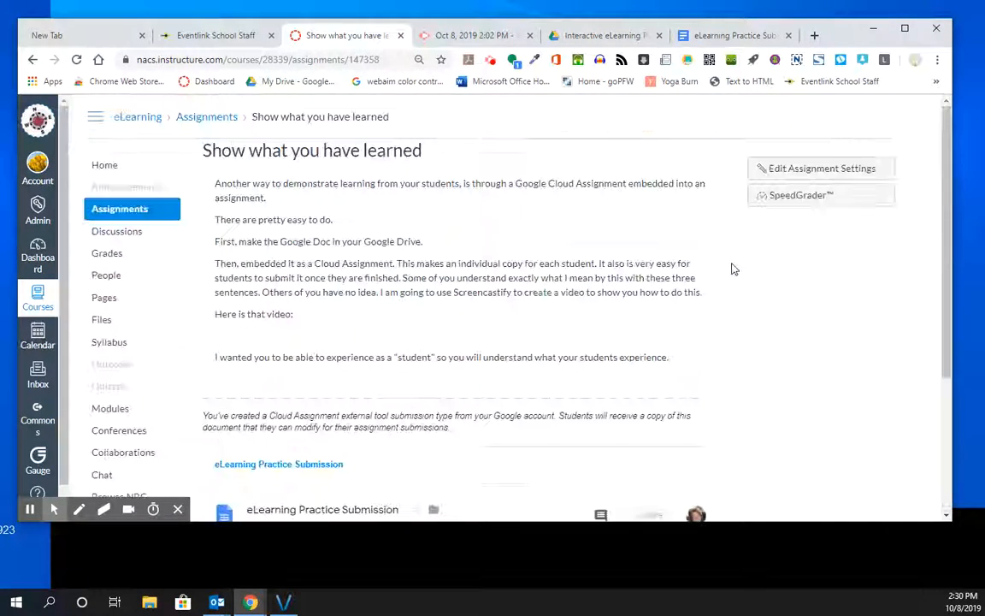